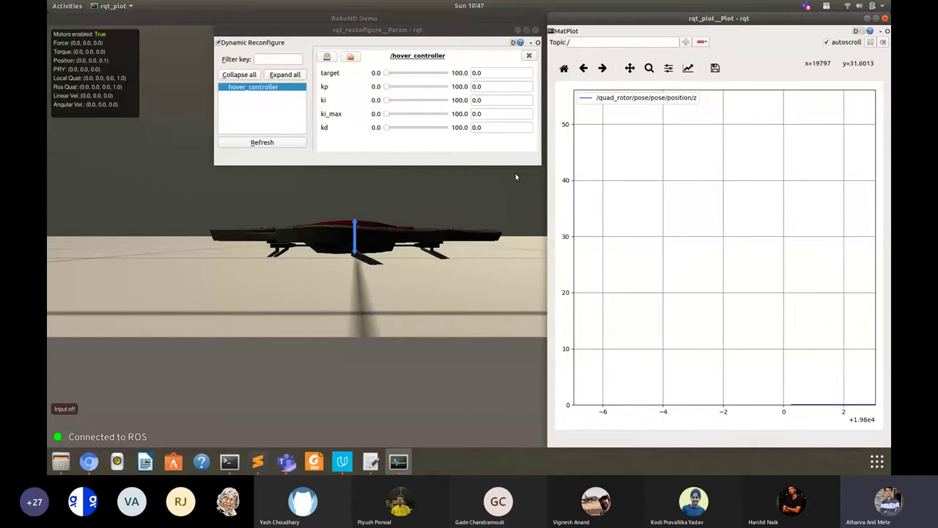
{"action": "left_click", "coordinate": [481, 73]}
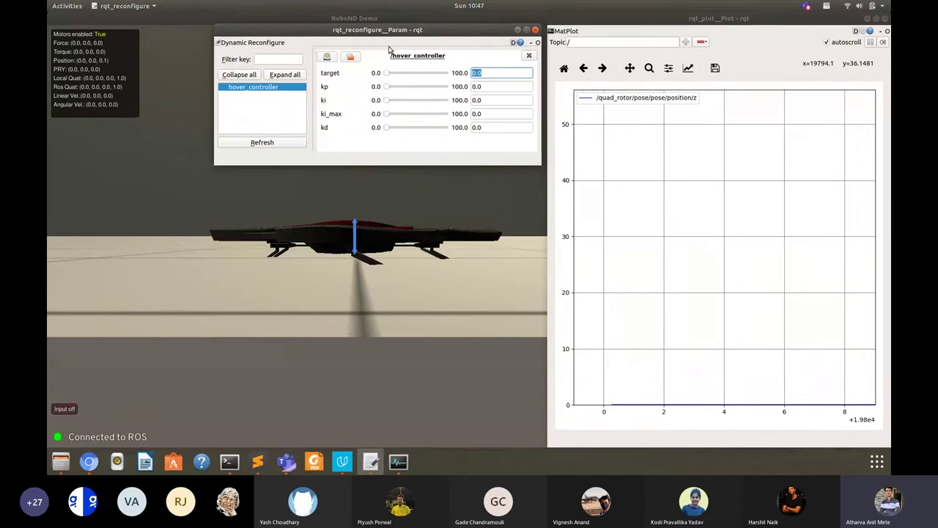
{"action": "left_click_drag", "start_coordinate": [398, 30], "coordinate": [396, 18]}
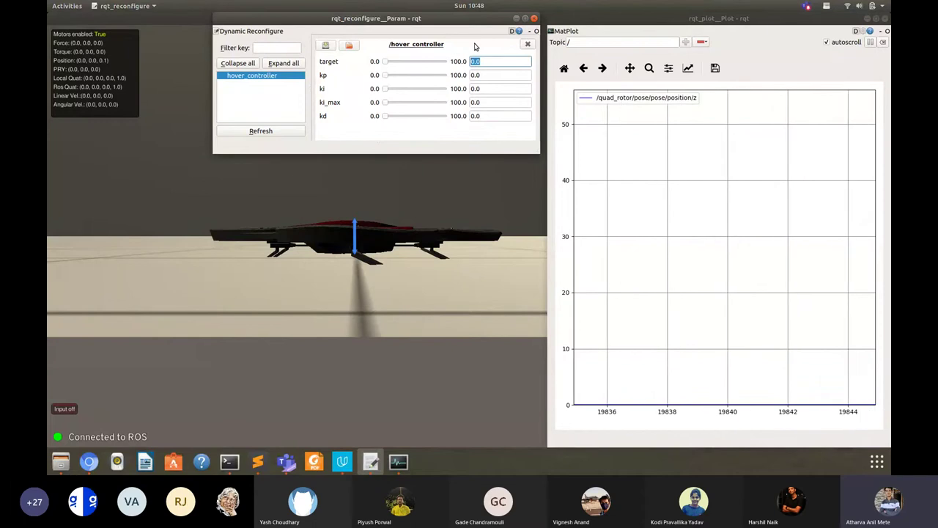
Apply target 20.0 and kp 10.0 so the z trace holds steady near 18.
{"action": "type", "text": "2"}
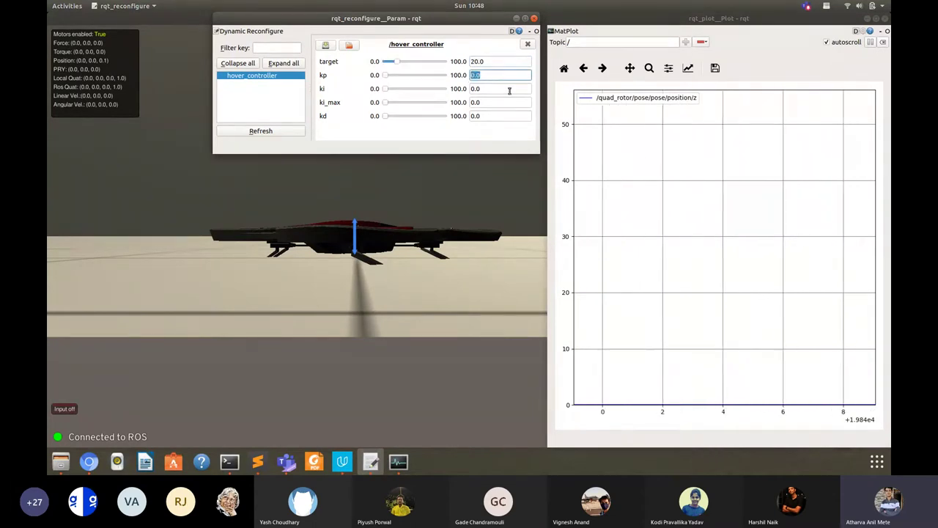
{"action": "type", "text": "1"}
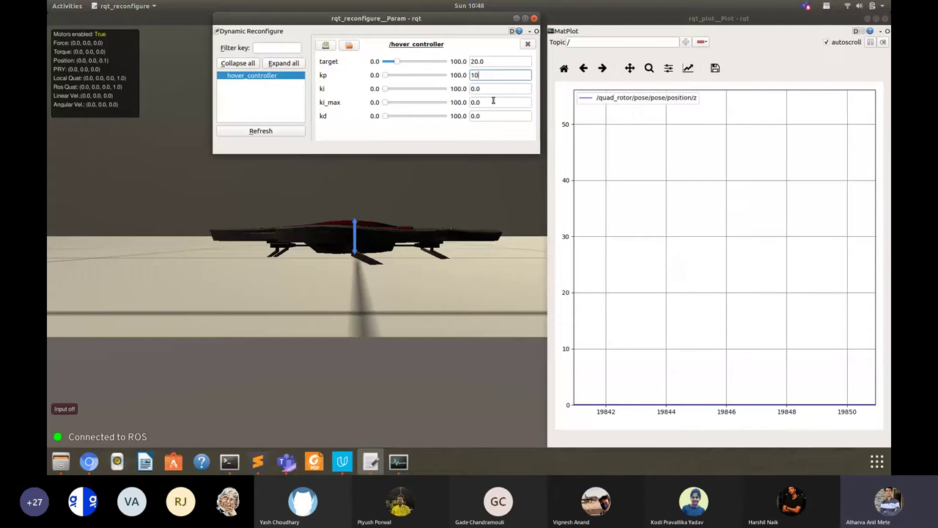
{"action": "type", "text": "0"}
{"action": "key", "text": "Return"}
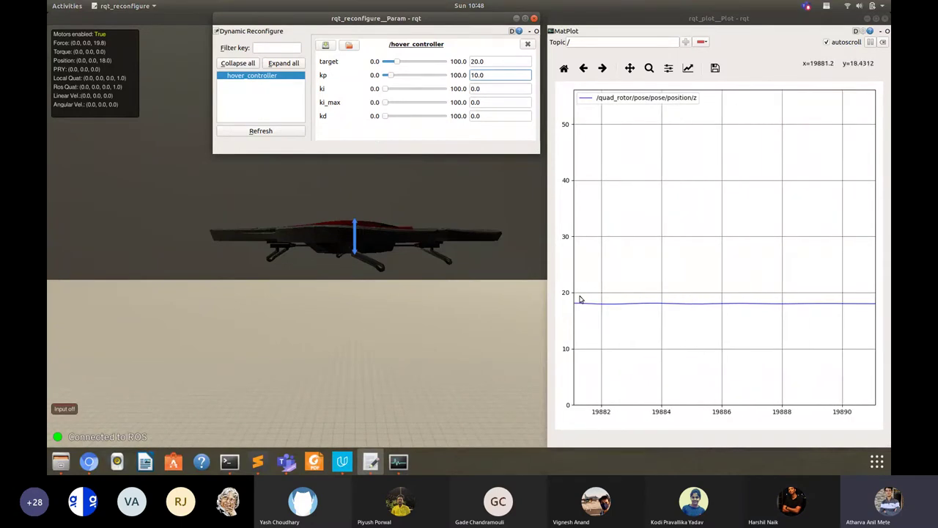
Cycle the target to 0 and back to 20, then raise kp to 20.
{"action": "double_click", "coordinate": [489, 63]}
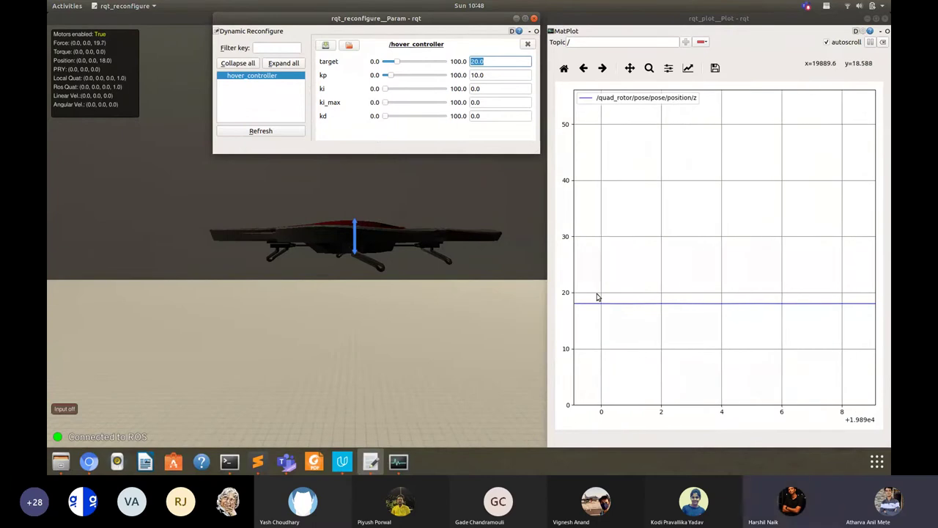
{"action": "type", "text": "0"}
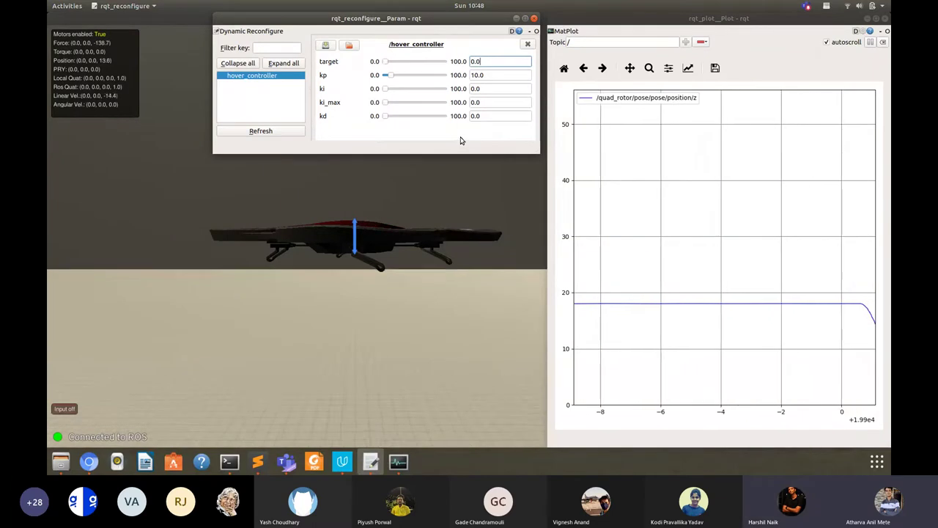
{"action": "double_click", "coordinate": [487, 63]}
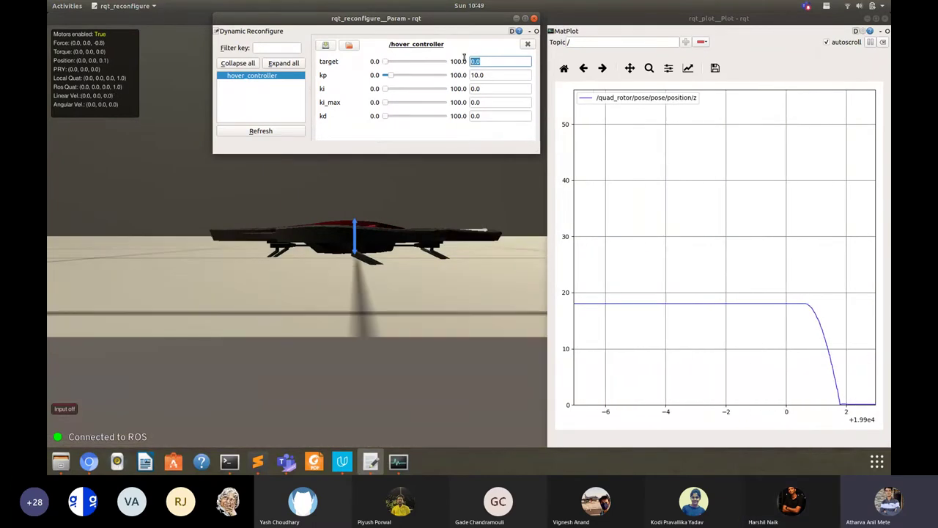
{"action": "double_click", "coordinate": [494, 75]}
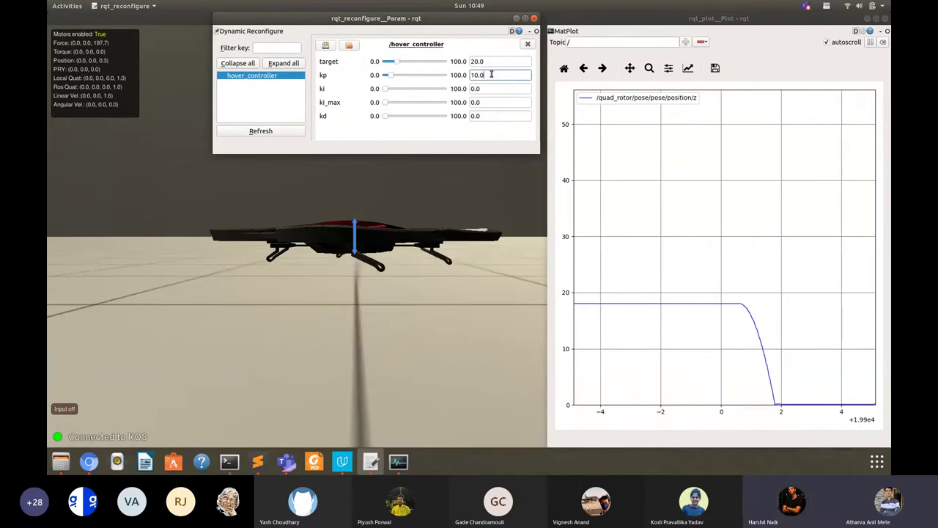
{"action": "type", "text": "20"}
{"action": "key", "text": "Return"}
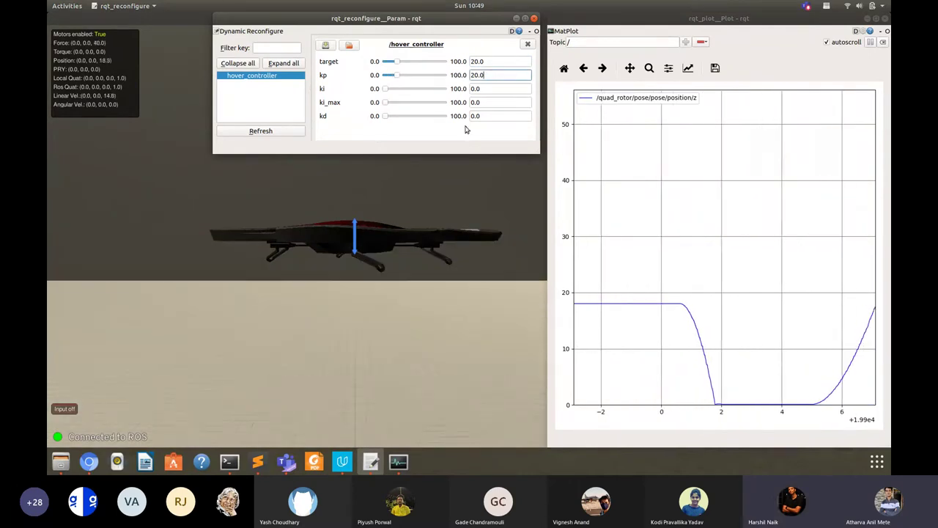
Set the target to 0 so the quadrotor lands.
{"action": "left_click", "coordinate": [488, 62]}
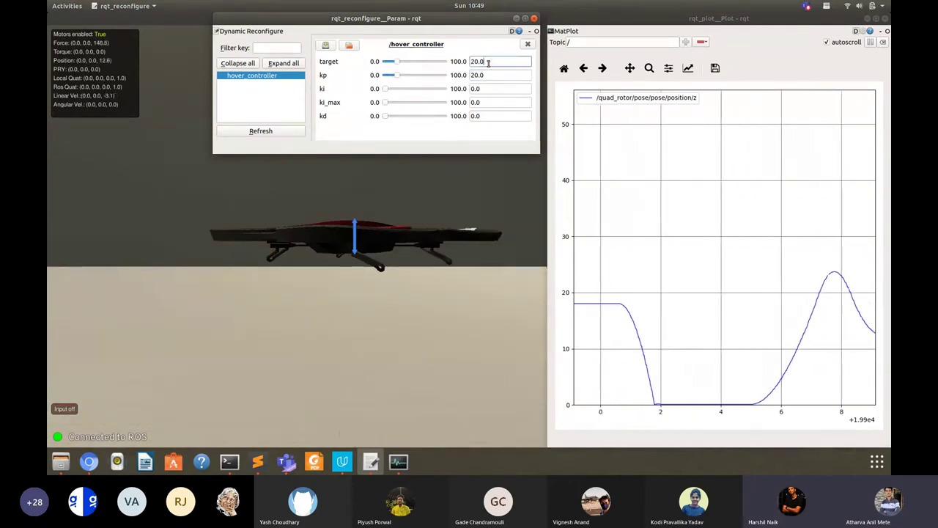
{"action": "type", "text": "0"}
{"action": "key", "text": "Return"}
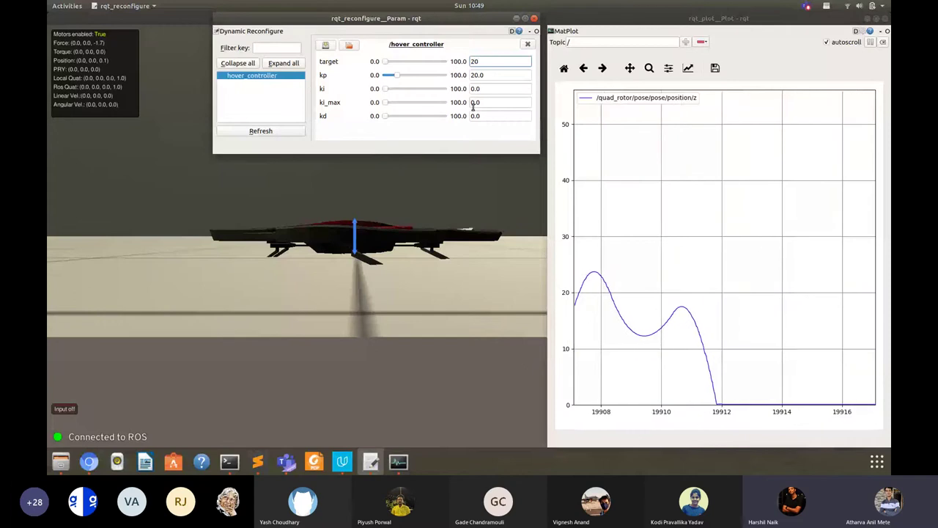
Apply target 20, drop it to 0, then set ki to 0.1.
{"action": "key", "text": "Return"}
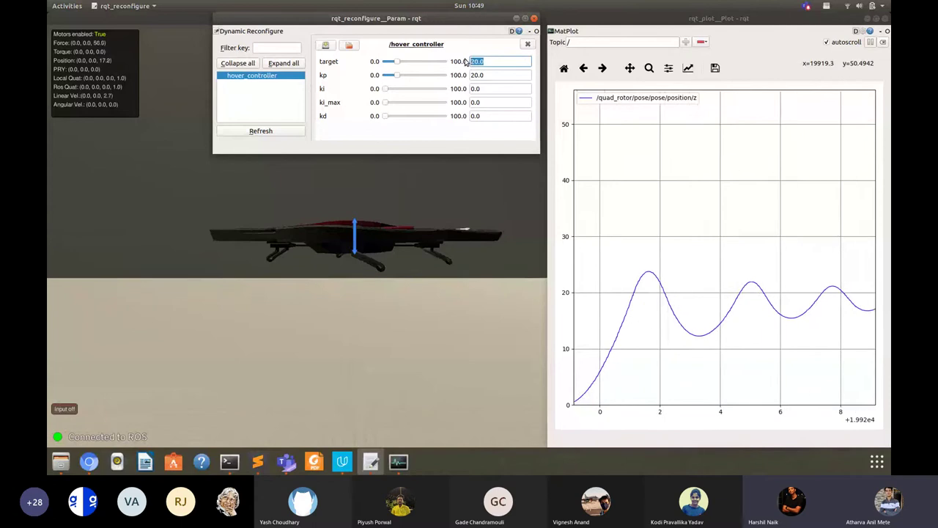
{"action": "type", "text": "0"}
{"action": "key", "text": "Return"}
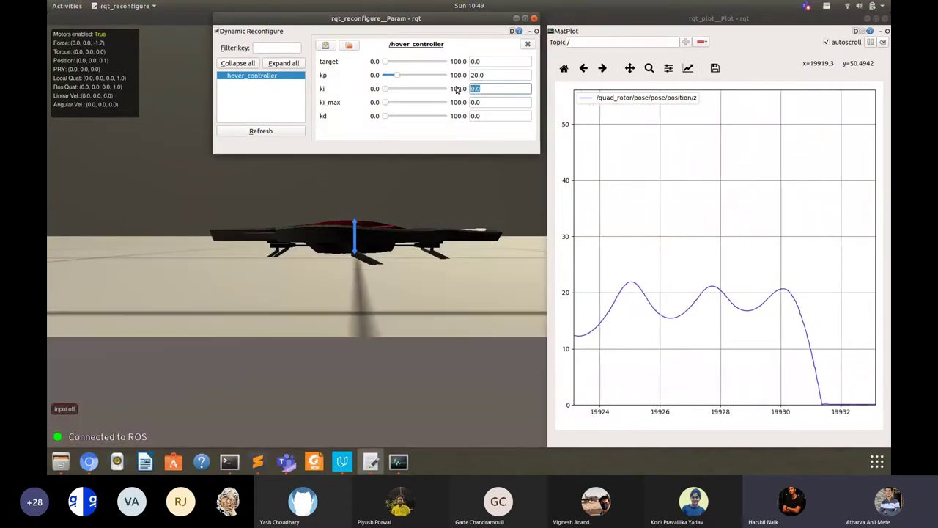
{"action": "type", "text": "0.1"}
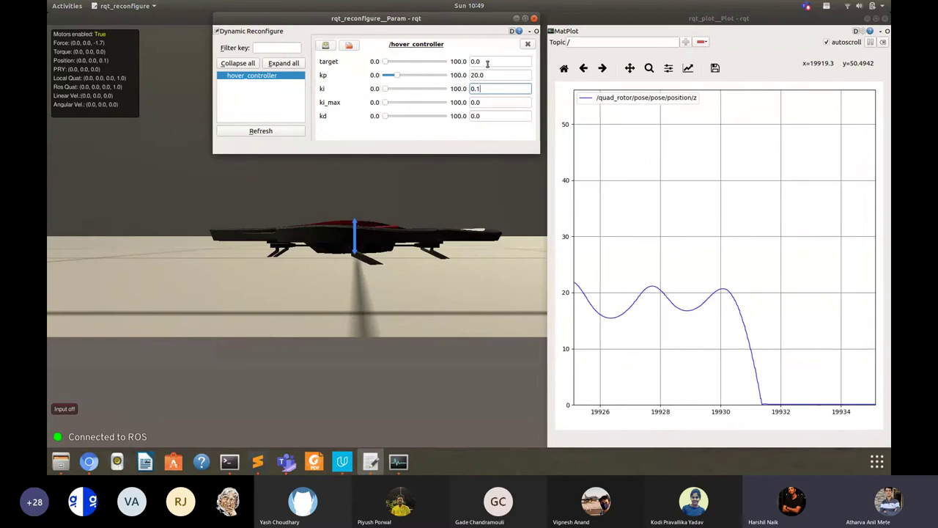
{"action": "left_click", "coordinate": [495, 61]}
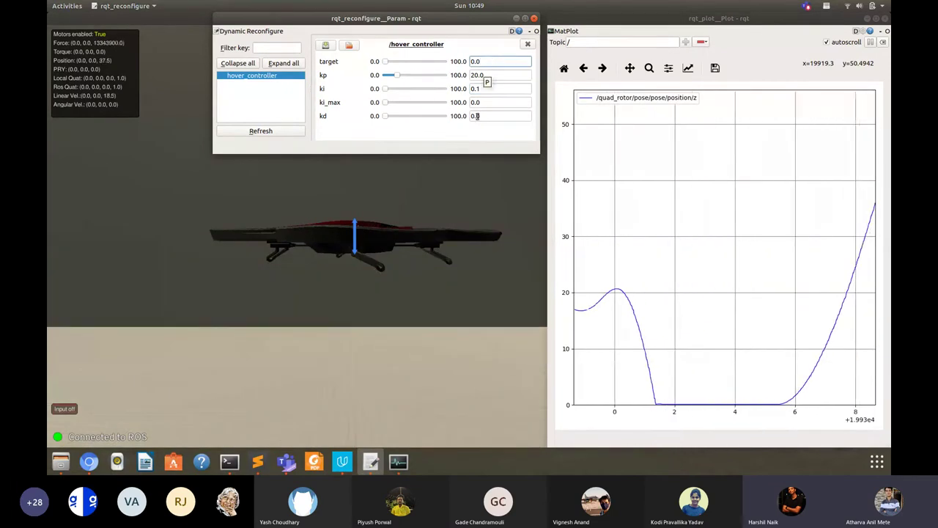
Delete the stray space before self.ki_ in pid_controller.py and save the file.
{"action": "left_click", "coordinate": [258, 462]}
{"action": "key", "text": "BackSpace"}
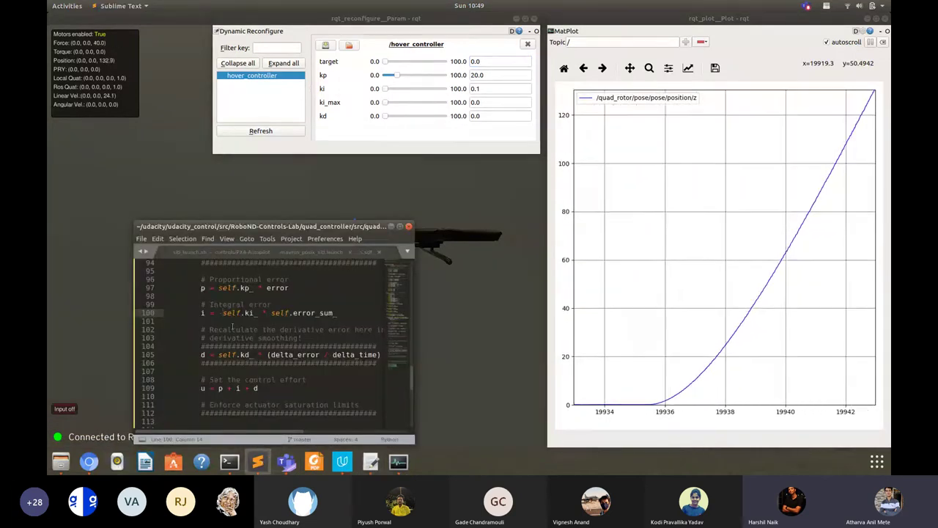
{"action": "key", "text": "ctrl+s"}
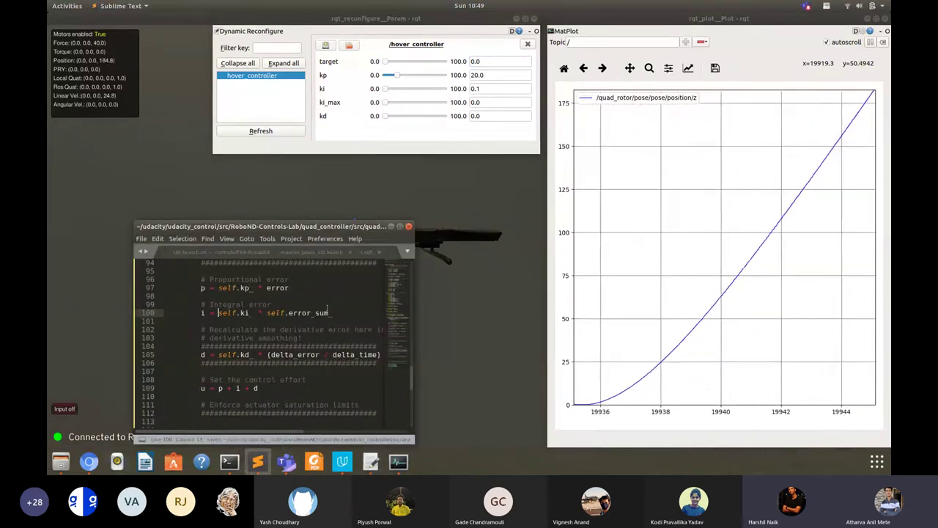
Minimize Sublime Text and stop the running rqt_plot in the terminal with Ctrl+C.
{"action": "left_click", "coordinate": [390, 225]}
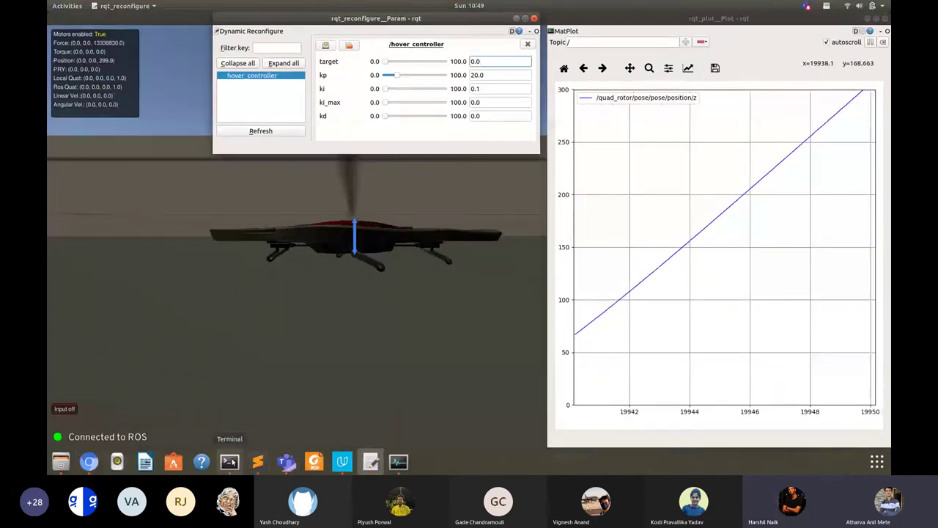
{"action": "left_click", "coordinate": [230, 461]}
{"action": "key", "text": "ctrl+c"}
{"action": "key", "text": "ctrl+c"}
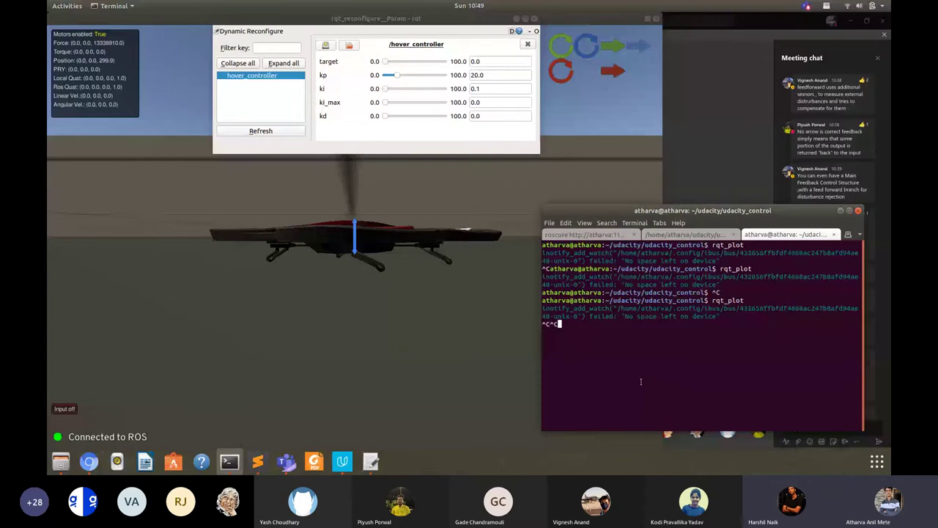
Stop the hover_controller launch with Ctrl+C and show pid_controller.py maximized in Sublime Text.
{"action": "left_click", "coordinate": [729, 234]}
{"action": "key", "text": "ctrl+c"}
{"action": "key", "text": "ctrl+c"}
{"action": "key", "text": "ctrl+c"}
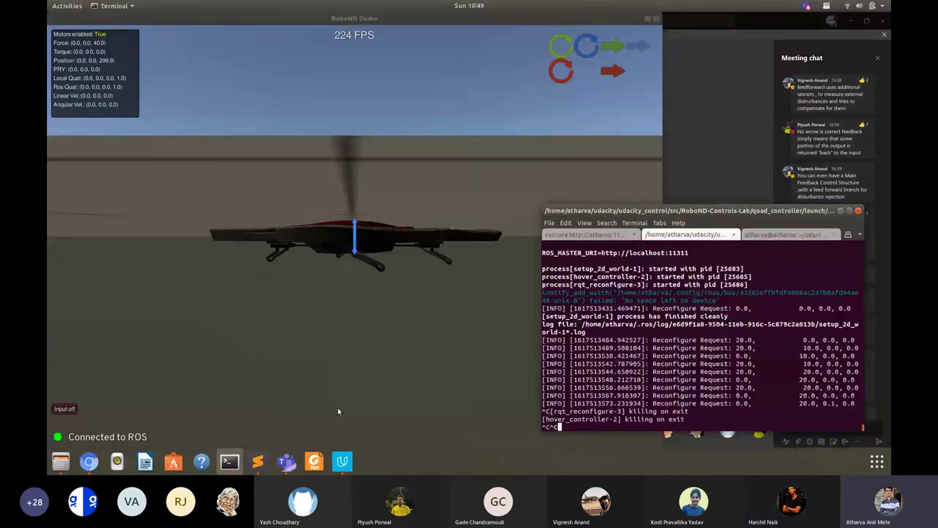
{"action": "left_click", "coordinate": [260, 461]}
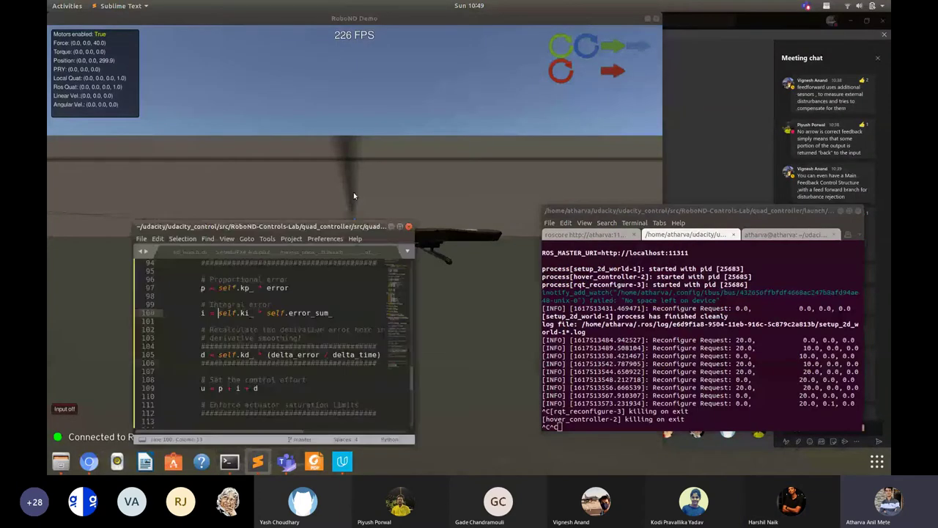
{"action": "left_click", "coordinate": [399, 226]}
{"action": "scroll", "coordinate": [253, 202], "scroll_direction": "down", "scroll_amount": 13}
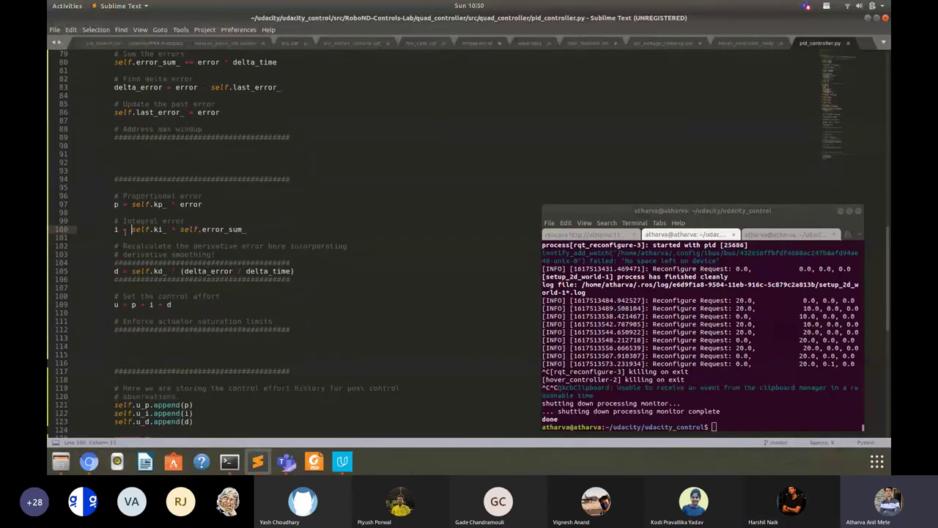
Scroll through the pid_controller.py code to review it.
{"action": "scroll", "coordinate": [116, 229], "scroll_direction": "down", "scroll_amount": 1}
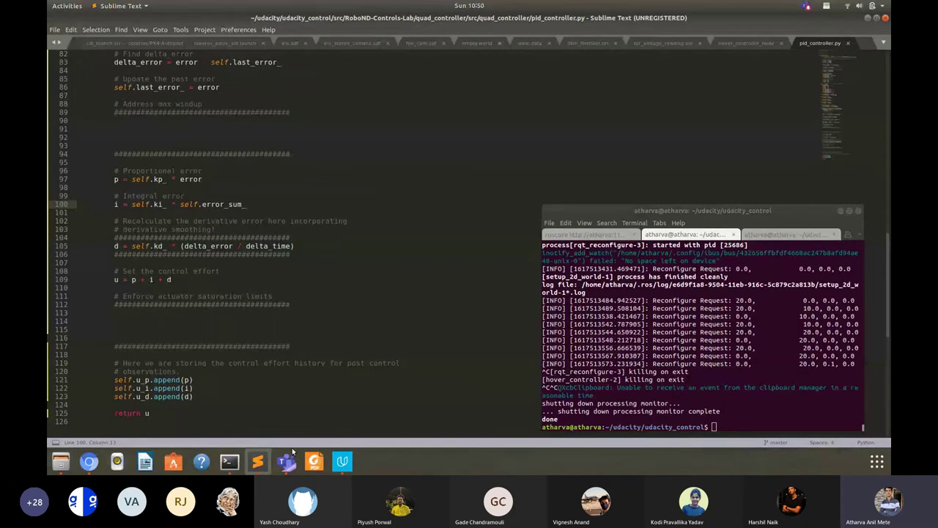
{"action": "left_click", "coordinate": [339, 460]}
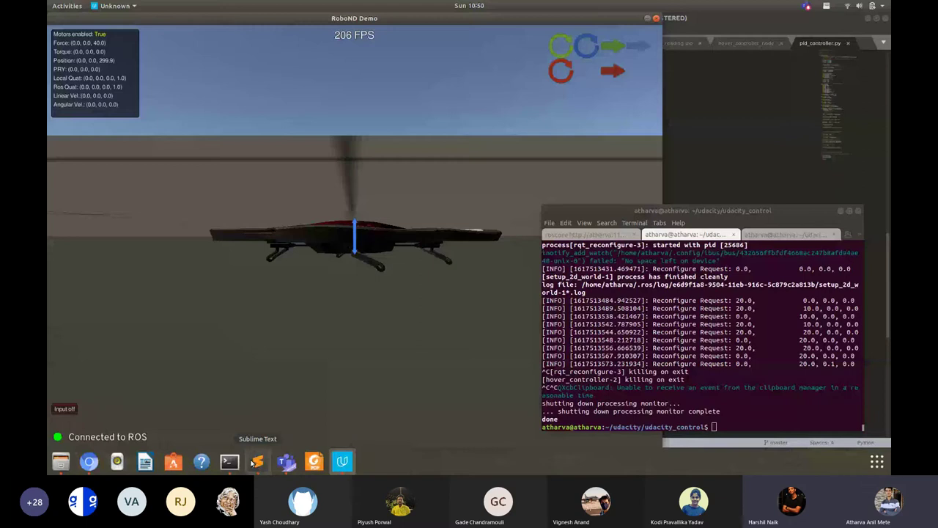
{"action": "left_click", "coordinate": [252, 462]}
{"action": "scroll", "coordinate": [711, 69], "scroll_direction": "up", "scroll_amount": 15}
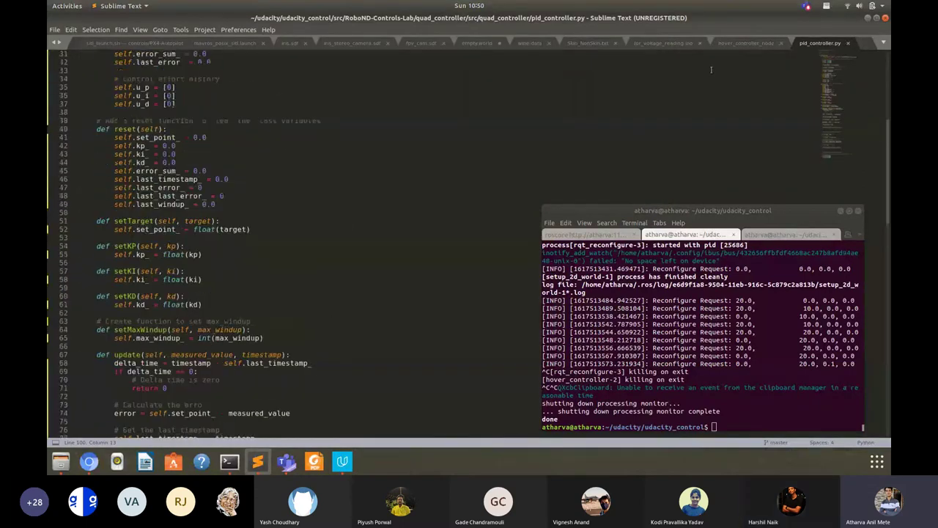
Minimize Sublime Text and rerun the previous roslaunch hover_controller command.
{"action": "left_click", "coordinate": [867, 18]}
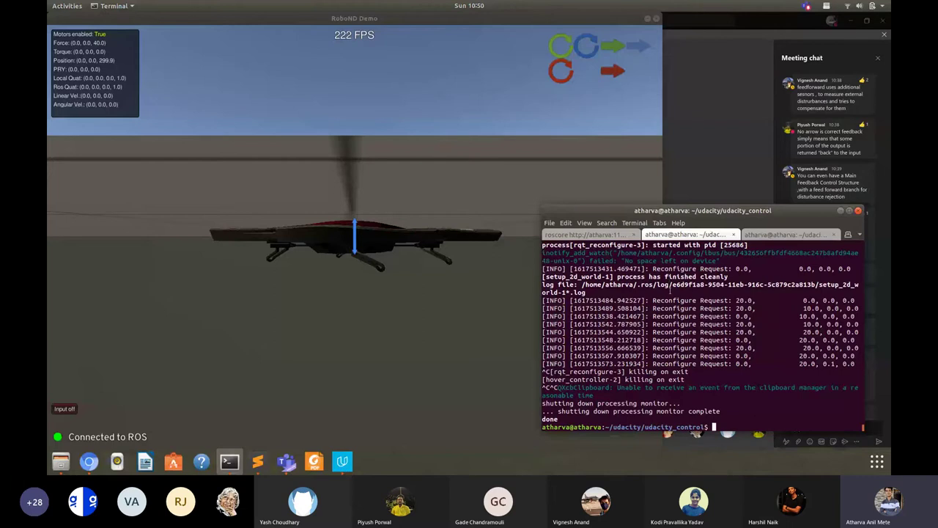
{"action": "key", "text": "Up"}
{"action": "key", "text": "Return"}
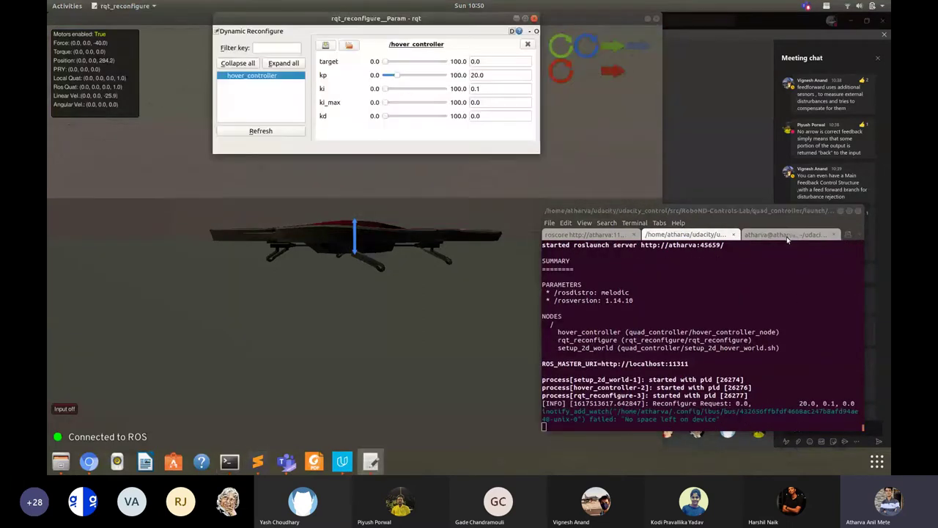
Rerun the earlier rqt_plot command in the third terminal tab and minimize the terminal.
{"action": "left_click", "coordinate": [776, 234]}
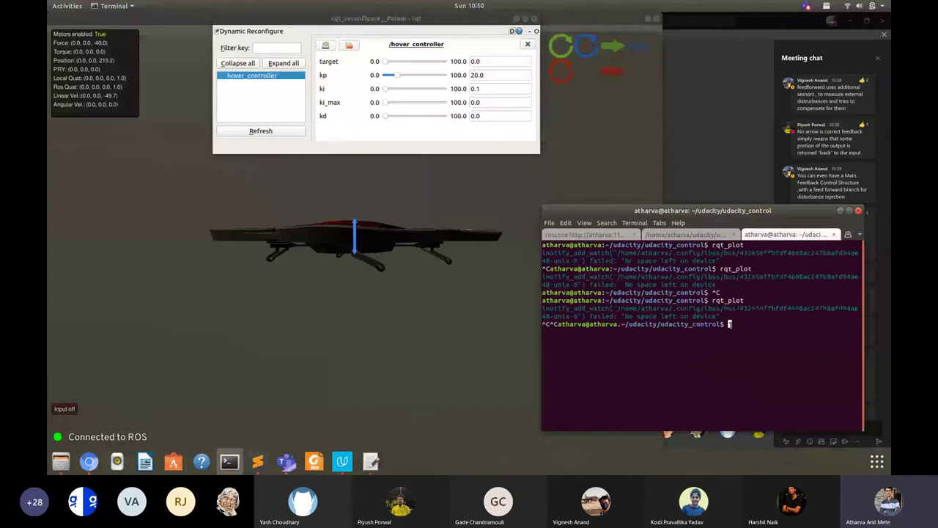
{"action": "key", "text": "Up"}
{"action": "key", "text": "Return"}
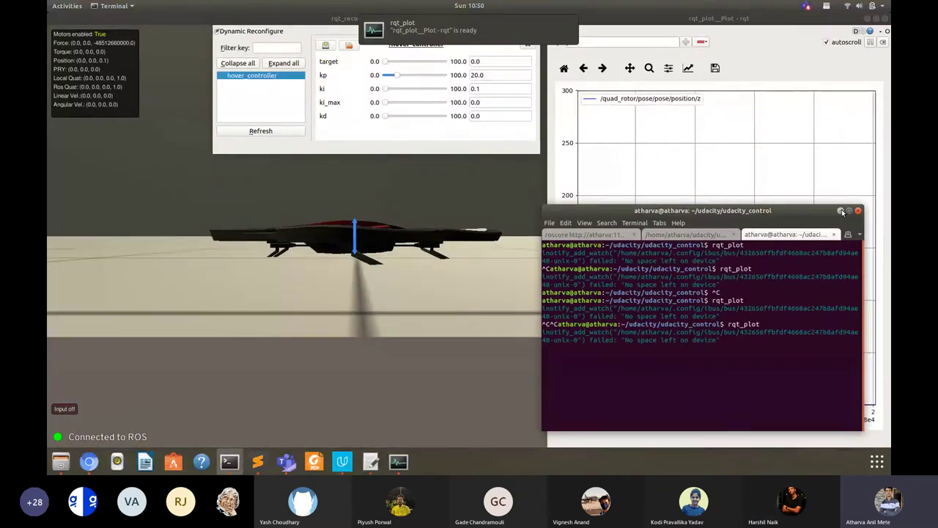
{"action": "left_click", "coordinate": [839, 210]}
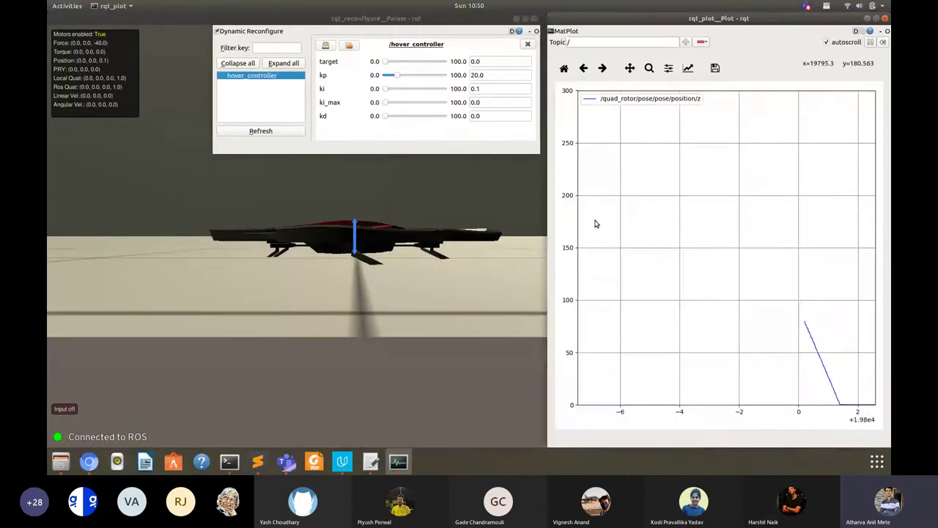
Set ki to 0 and kd to 2.
{"action": "double_click", "coordinate": [484, 88]}
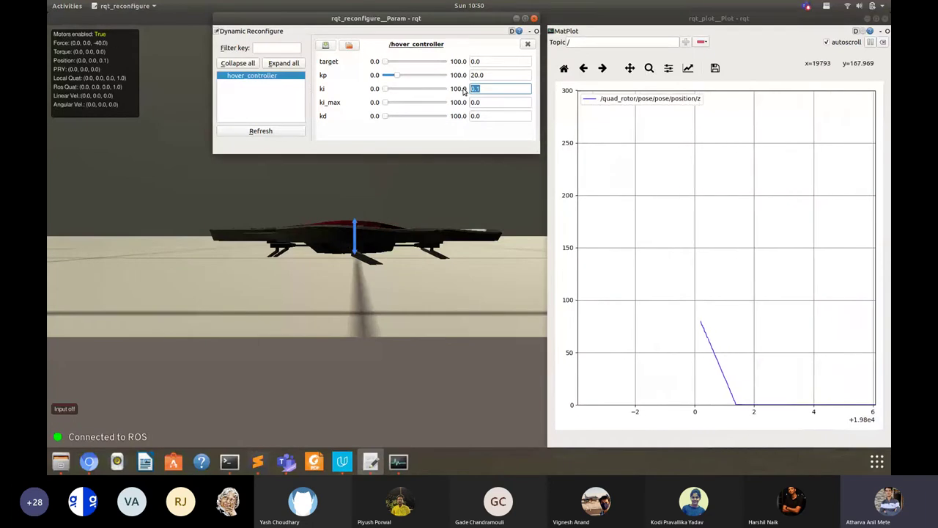
{"action": "type", "text": "0"}
{"action": "key", "text": "Return"}
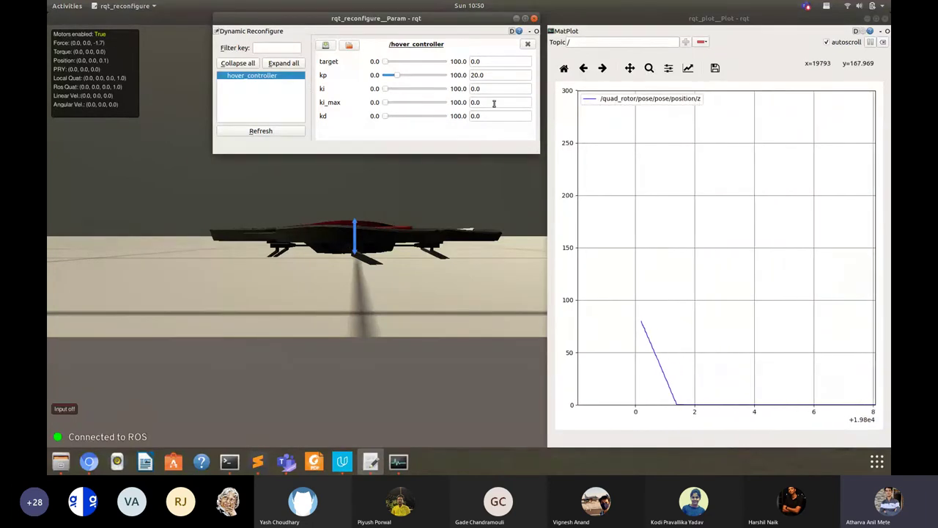
{"action": "double_click", "coordinate": [478, 116]}
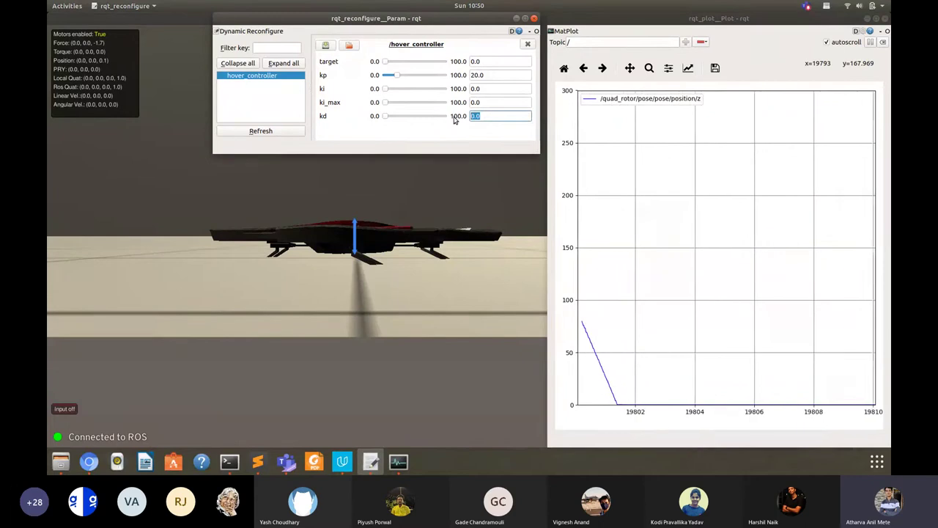
{"action": "type", "text": "2"}
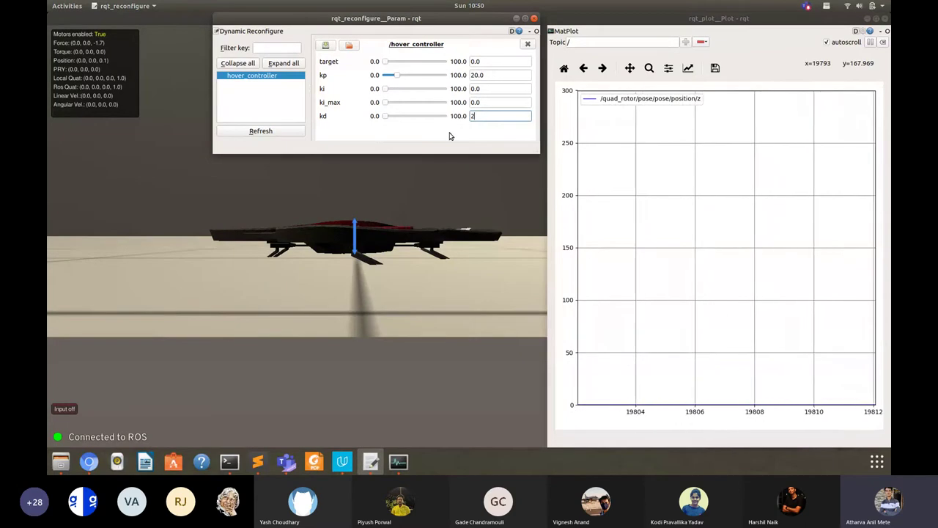
{"action": "key", "text": "Return"}
Set target to 20 and kp to 30, then return the target to 0.
{"action": "double_click", "coordinate": [480, 61]}
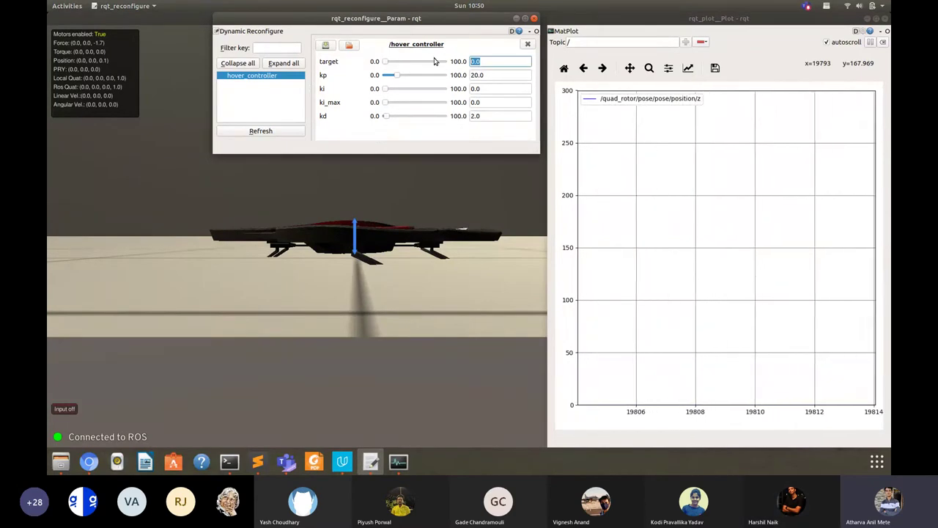
{"action": "type", "text": "20"}
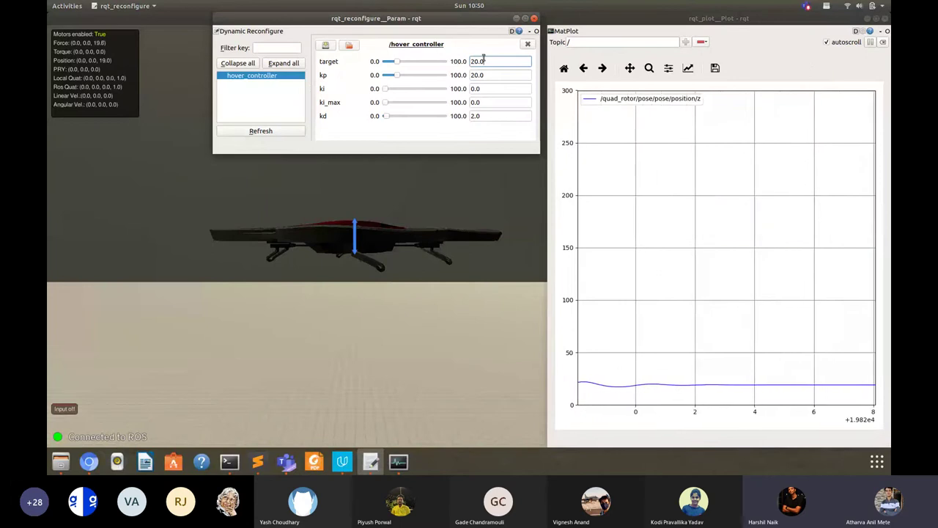
{"action": "key", "text": "Tab"}
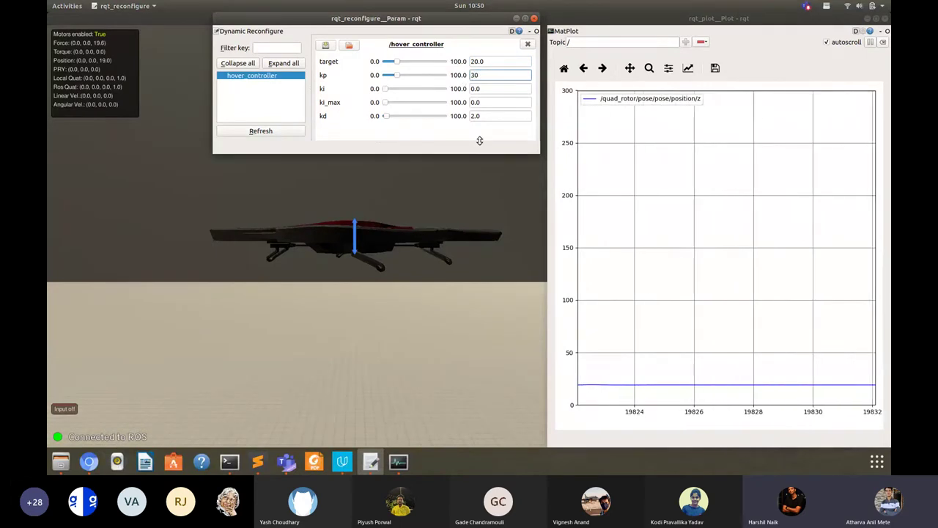
{"action": "key", "text": "shift+Tab"}
{"action": "type", "text": "0"}
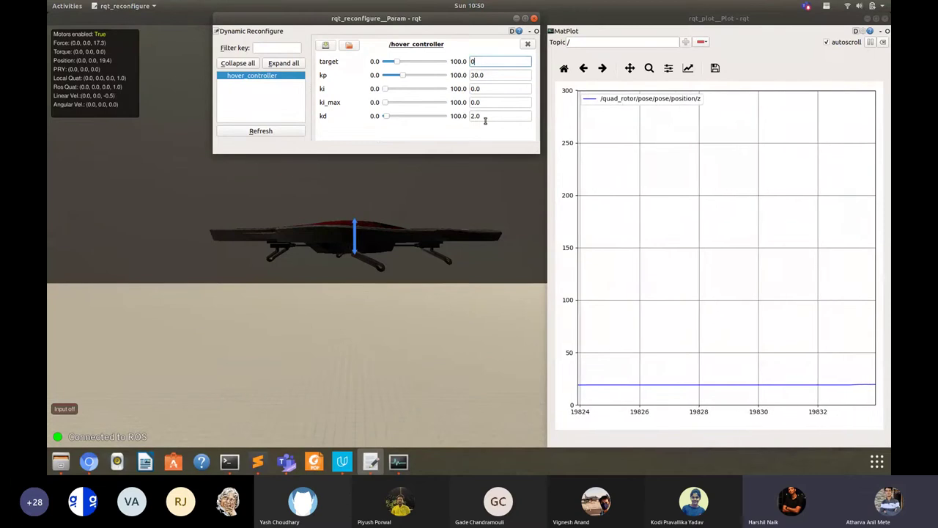
{"action": "key", "text": "Return"}
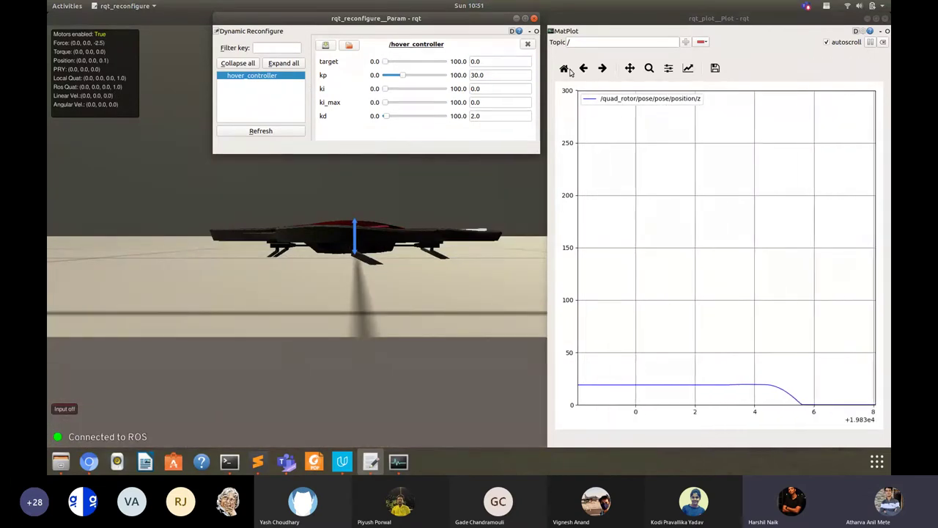
Open and close the Configure subplots dialog, then close the rqt_plot window.
{"action": "left_click", "coordinate": [670, 70]}
{"action": "left_click", "coordinate": [669, 68]}
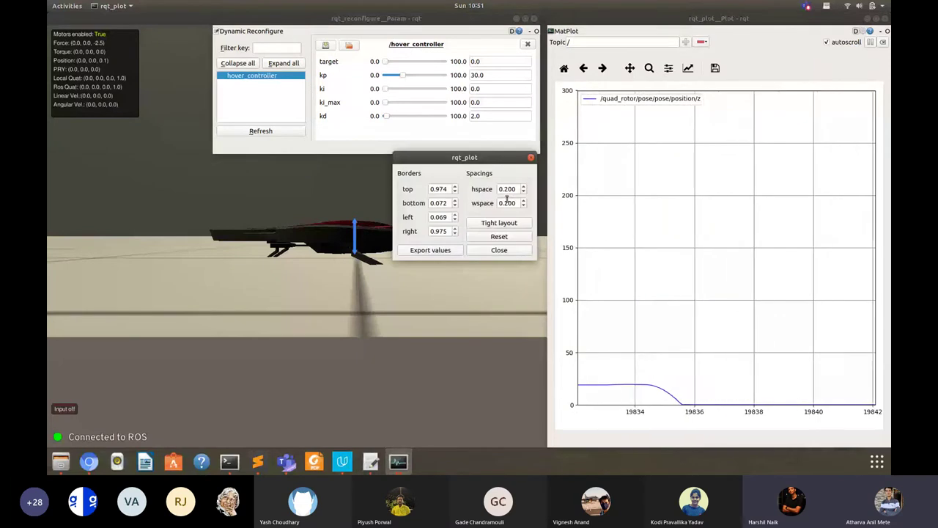
{"action": "left_click", "coordinate": [530, 156]}
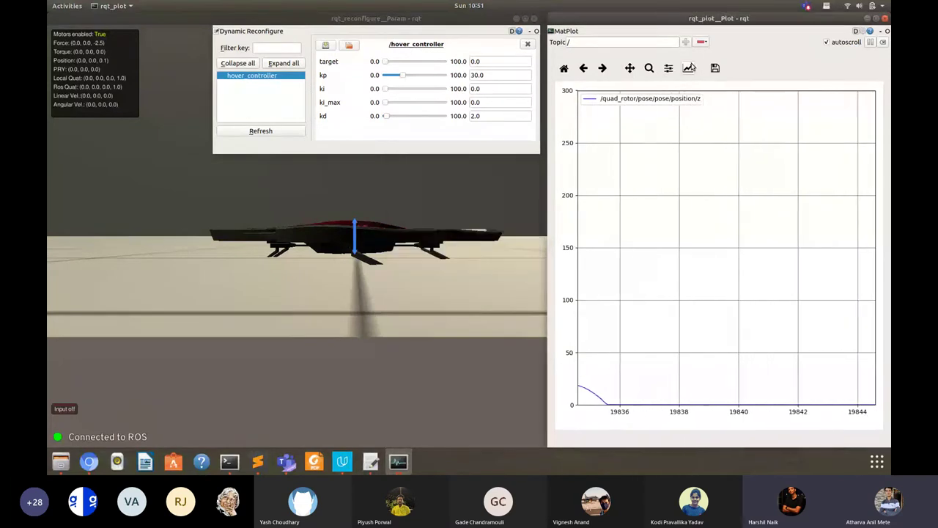
{"action": "left_click", "coordinate": [885, 19]}
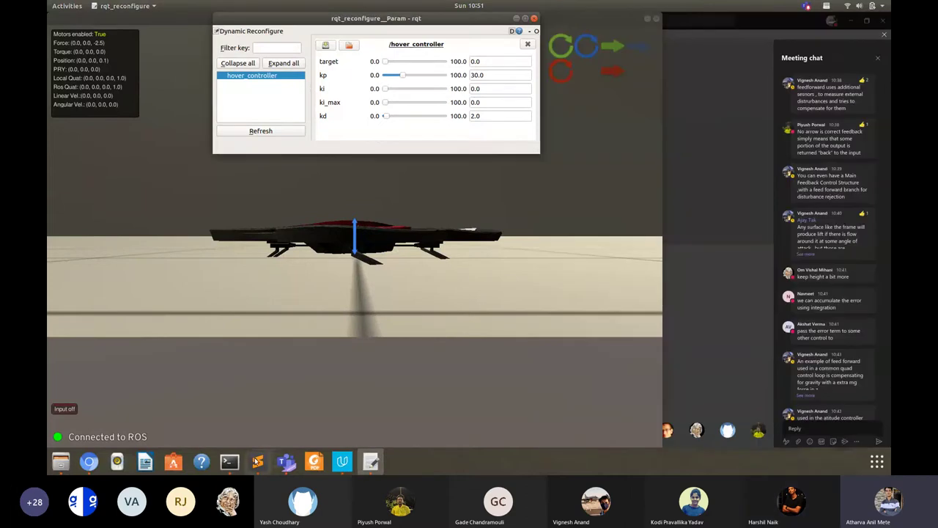
Rerun rqt_plot from the terminal for a fresh z plot and minimize the terminal.
{"action": "left_click", "coordinate": [233, 459]}
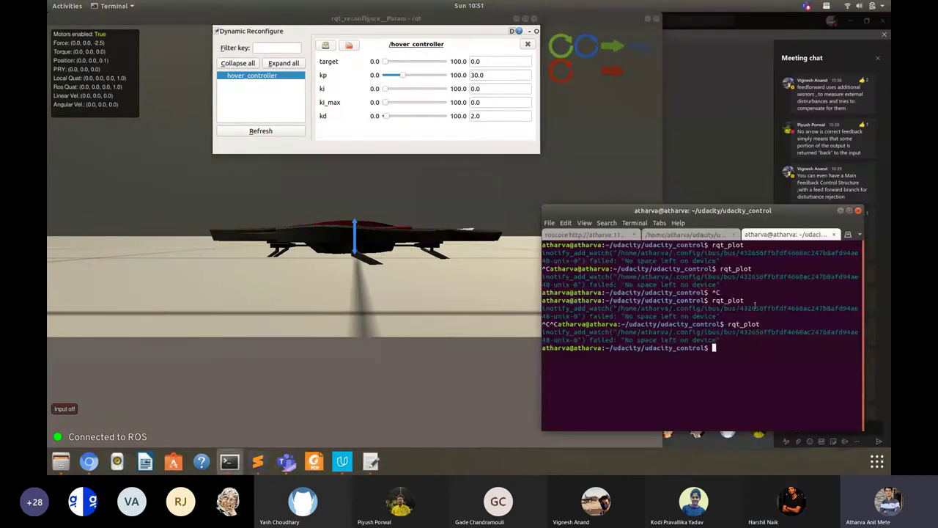
{"action": "key", "text": "Up"}
{"action": "key", "text": "Return"}
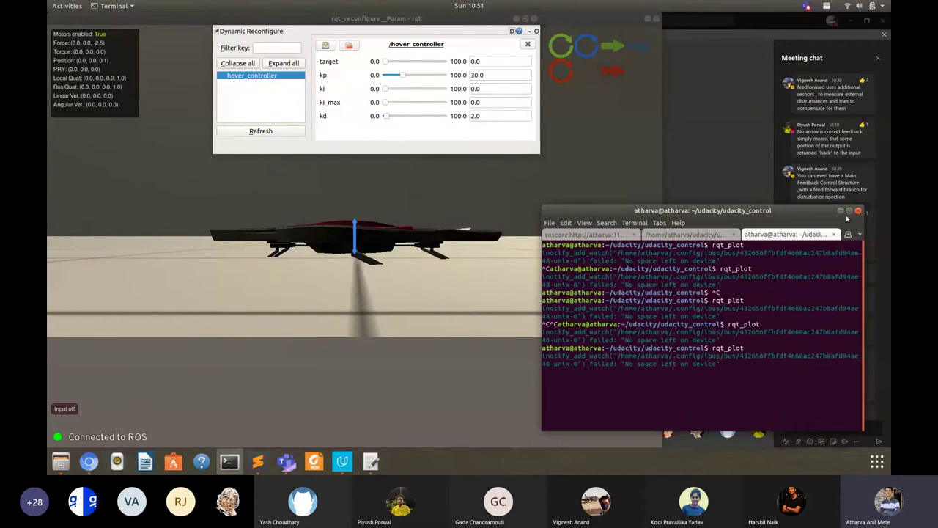
{"action": "left_click", "coordinate": [841, 211]}
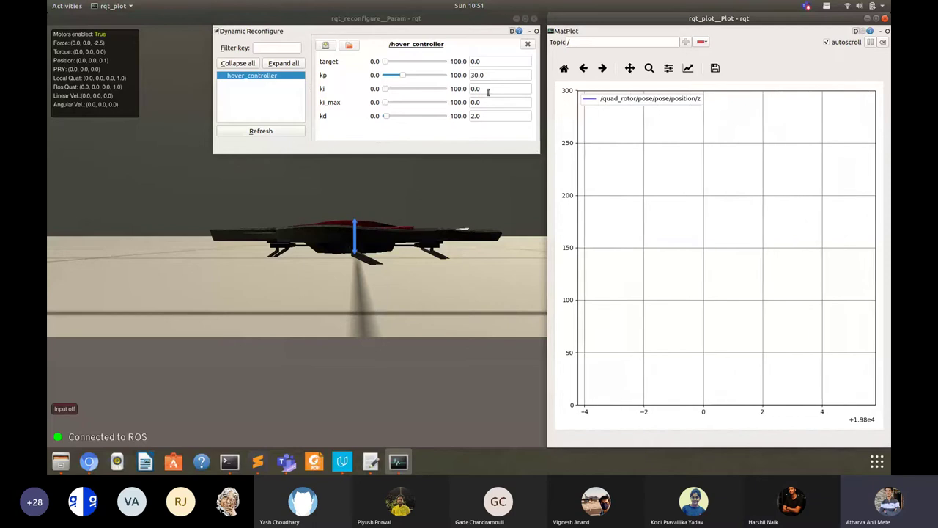
Set the altitude target to 100.0 and watch the z trace settle flat at 100.
{"action": "double_click", "coordinate": [478, 62]}
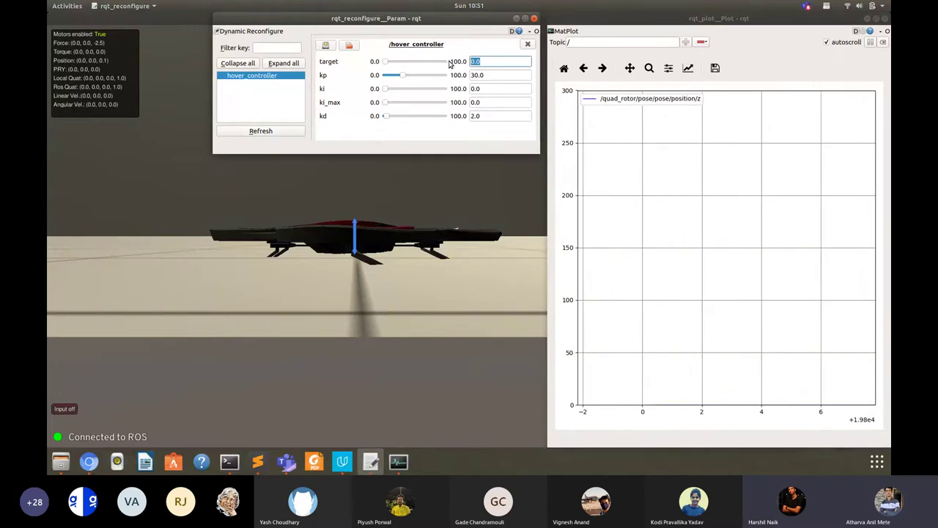
{"action": "type", "text": "100.0"}
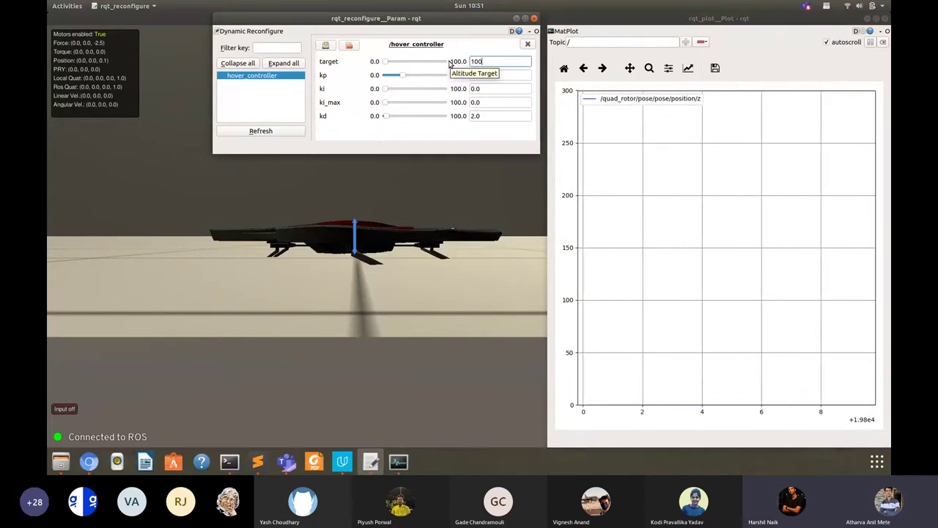
{"action": "key", "text": "Return"}
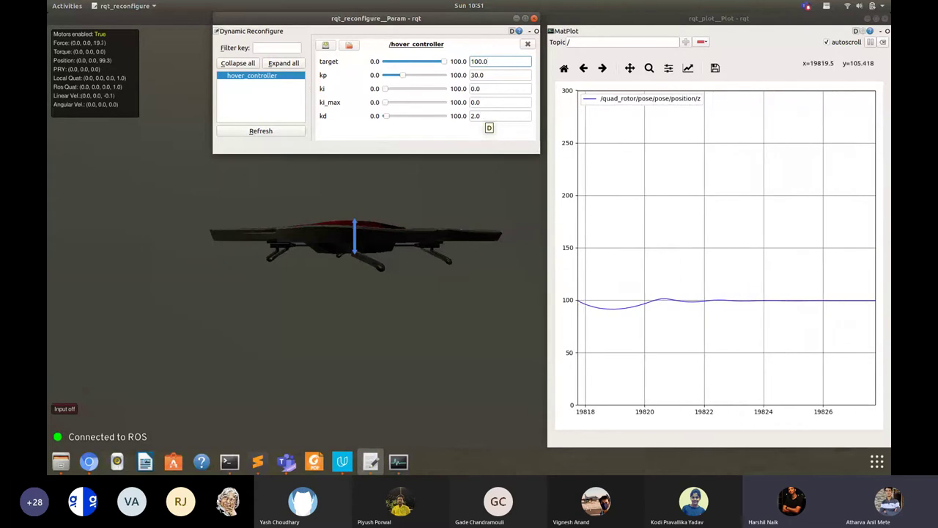
{"action": "left_click", "coordinate": [669, 297]}
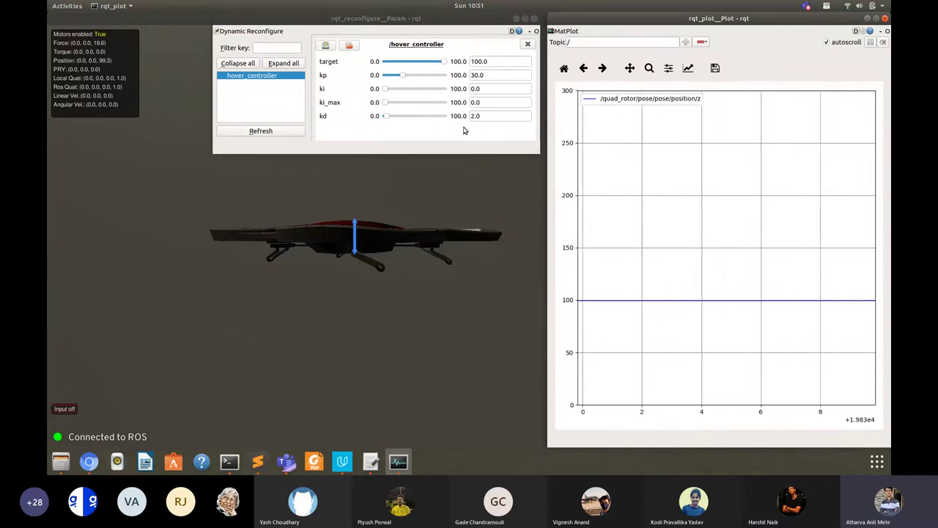
{"action": "left_click_drag", "start_coordinate": [483, 88], "coordinate": [460, 88]}
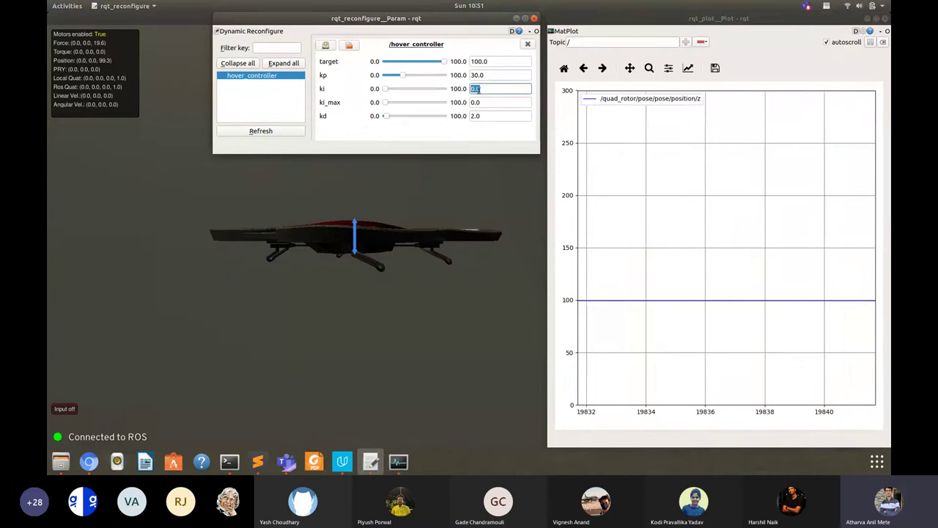
Try ki at 2.0, reset it to 0, then stop screen sharing in Teams.
{"action": "type", "text": "2.0"}
{"action": "key", "text": "Return"}
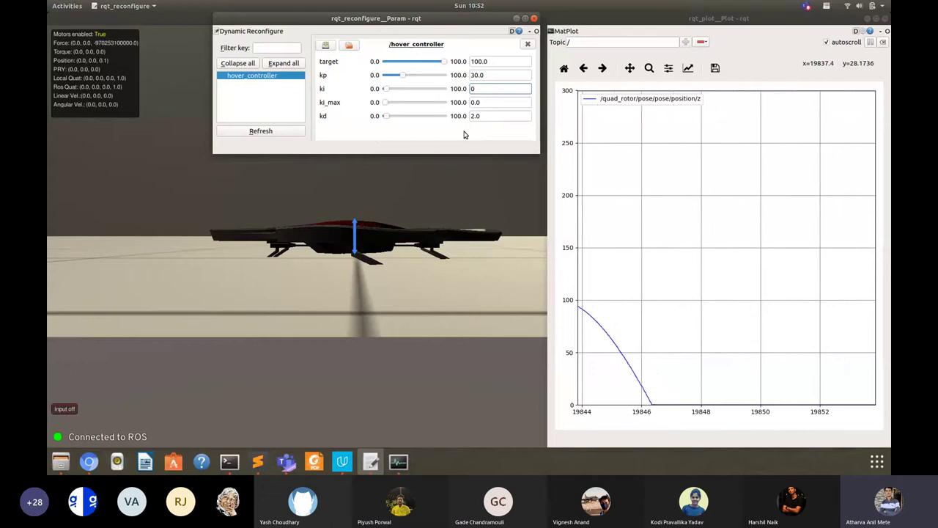
{"action": "key", "text": "Return"}
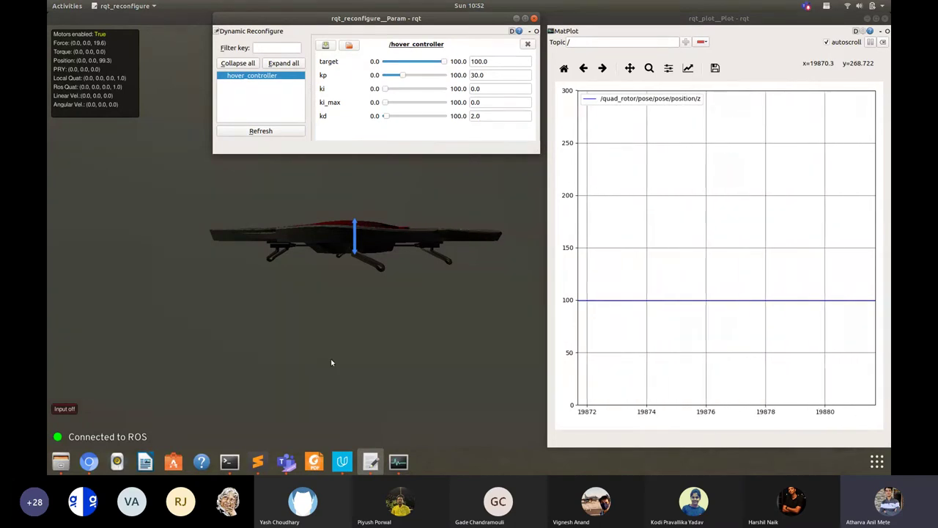
{"action": "left_click", "coordinate": [286, 463]}
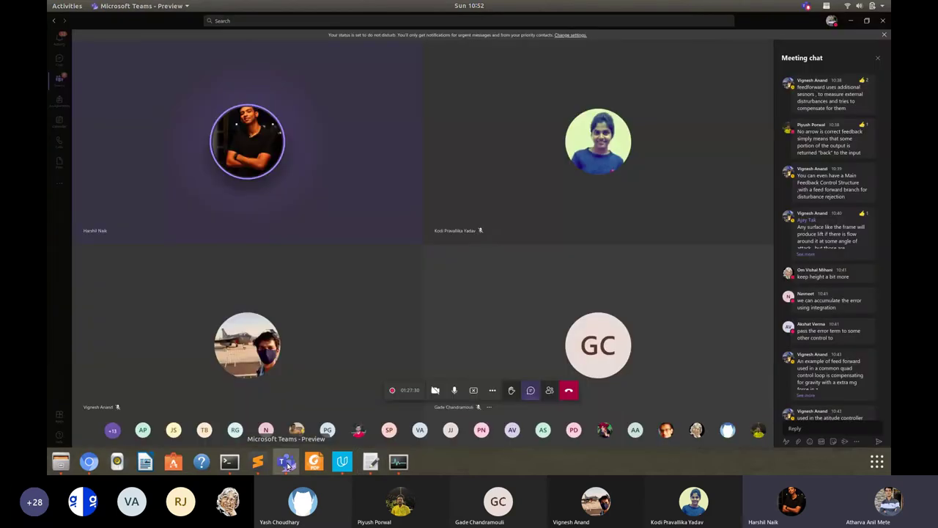
{"action": "left_click", "coordinate": [475, 390]}
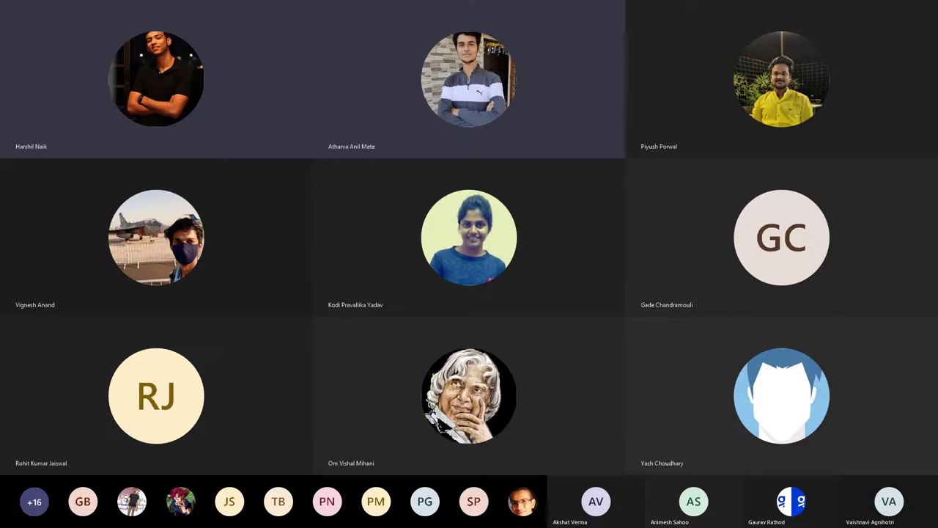